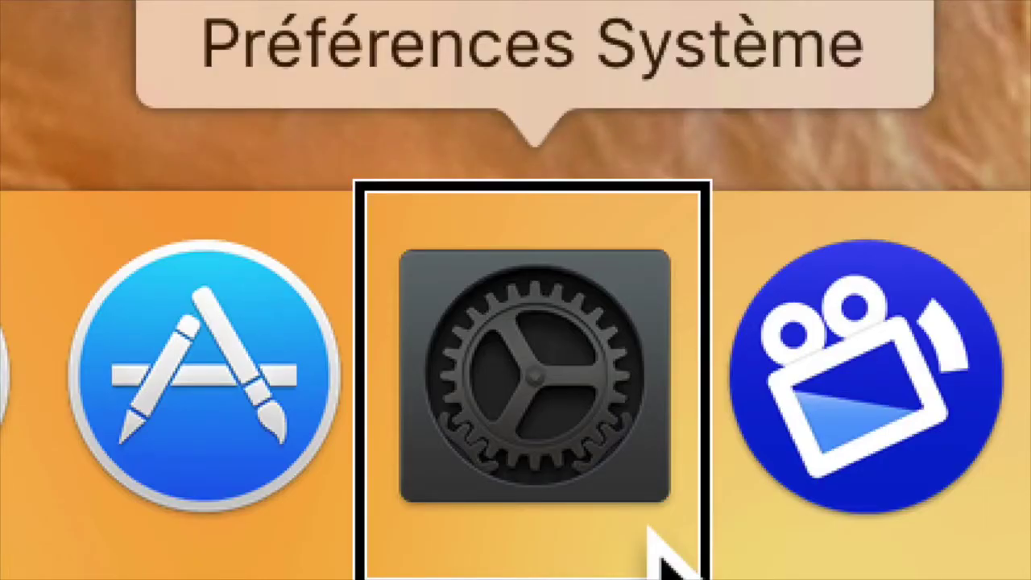
Launch Préférences Système and open the Accessibilité settings.
click(655, 550)
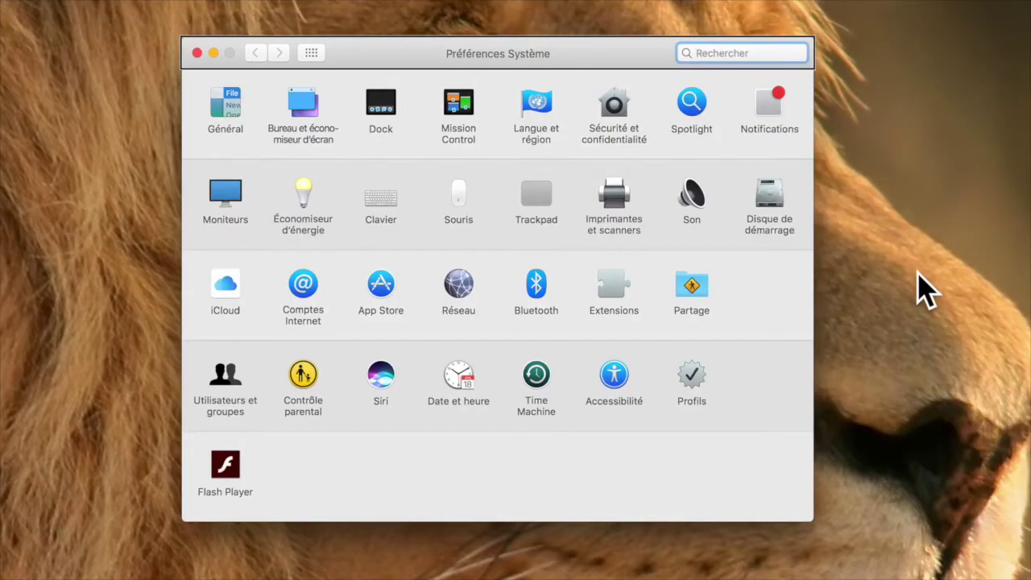
click(227, 126)
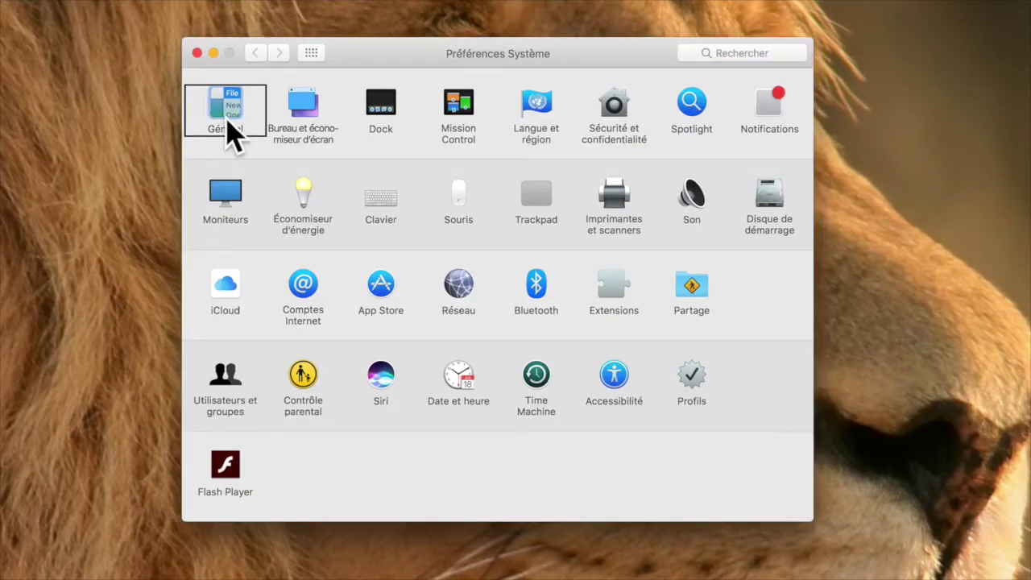
click(617, 396)
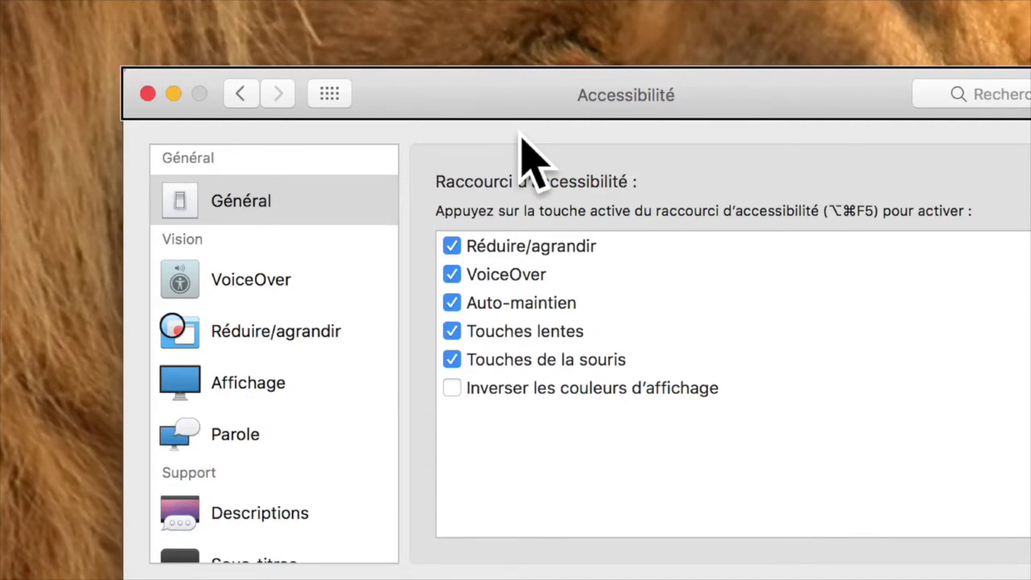
Show the Dictée settings under Interaction and open the list of dictation commands.
key(Tab)
key(Down)
key(Down)
key(Down)
key(Down)
key(Down)
key(Down)
key(Down)
key(Down)
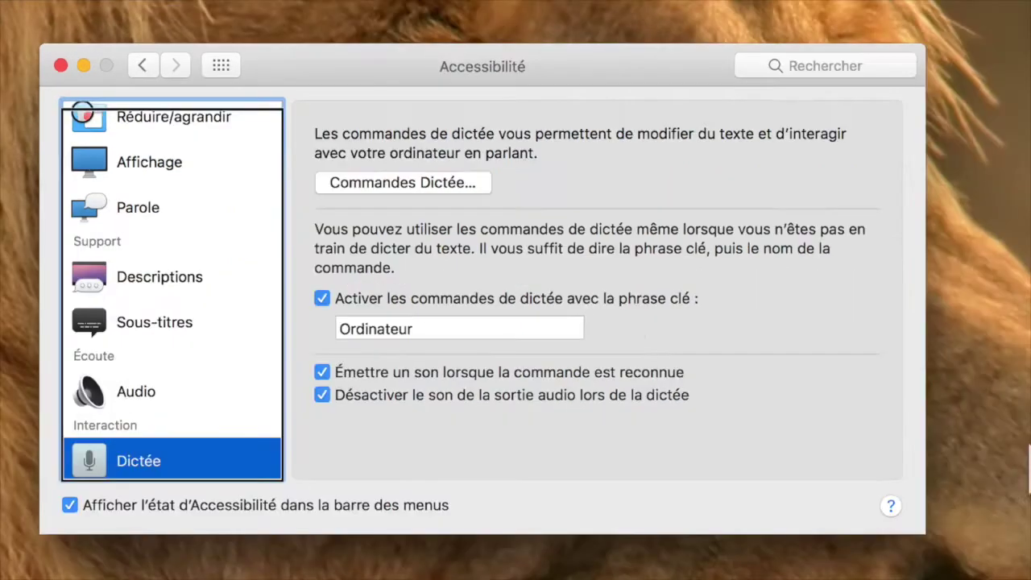
mouse_move(761, 181)
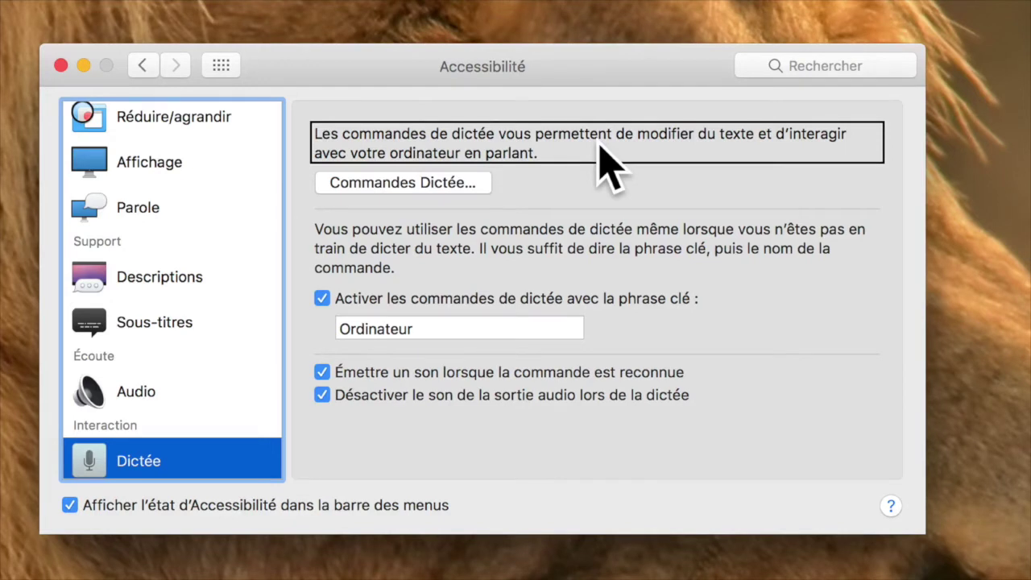
mouse_move(394, 195)
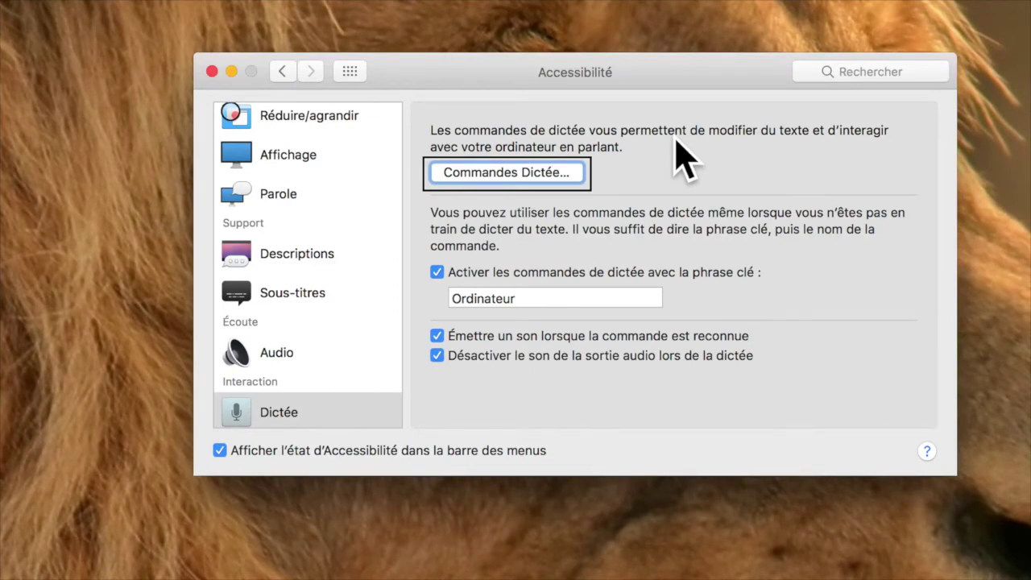
key(space)
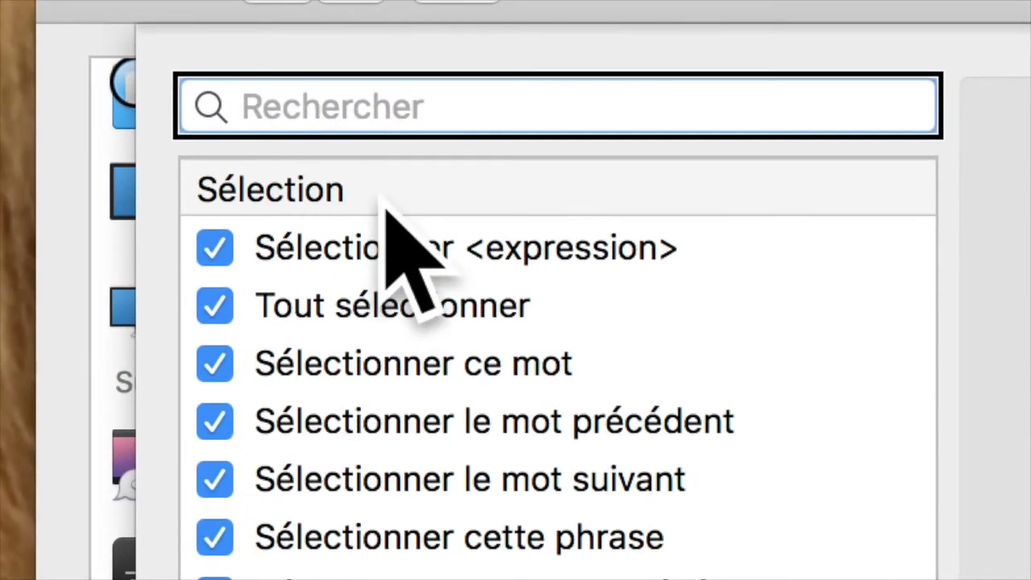
Review the available Sélection dictation commands, from selecting an expression to selecting the next word.
key(Tab)
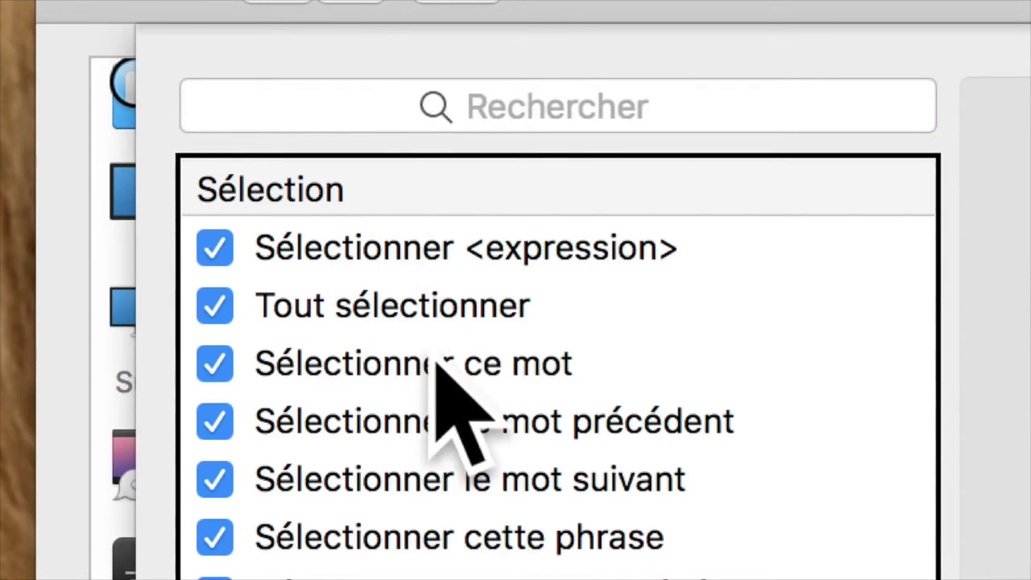
key(Down)
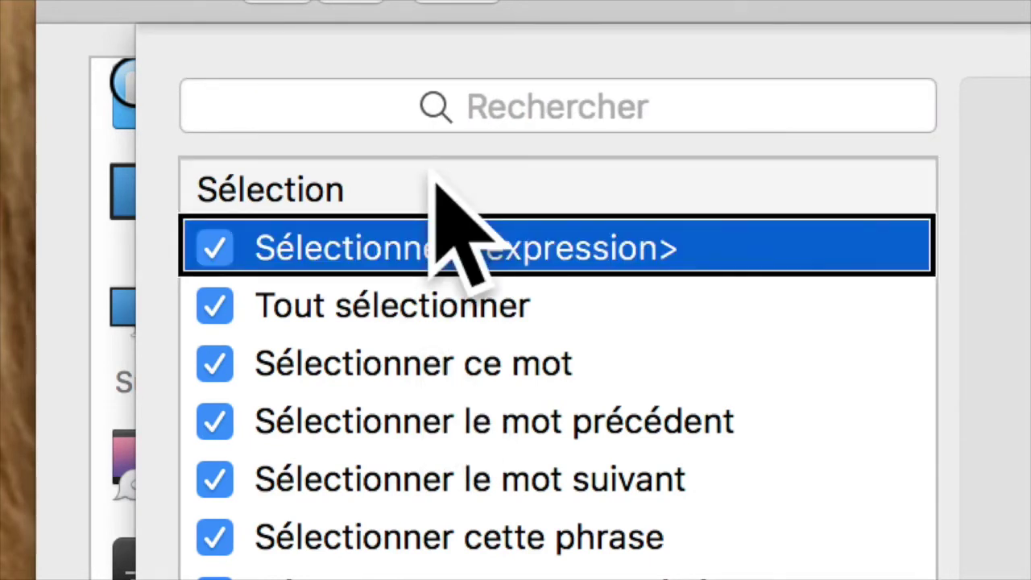
key(Down)
click(431, 341)
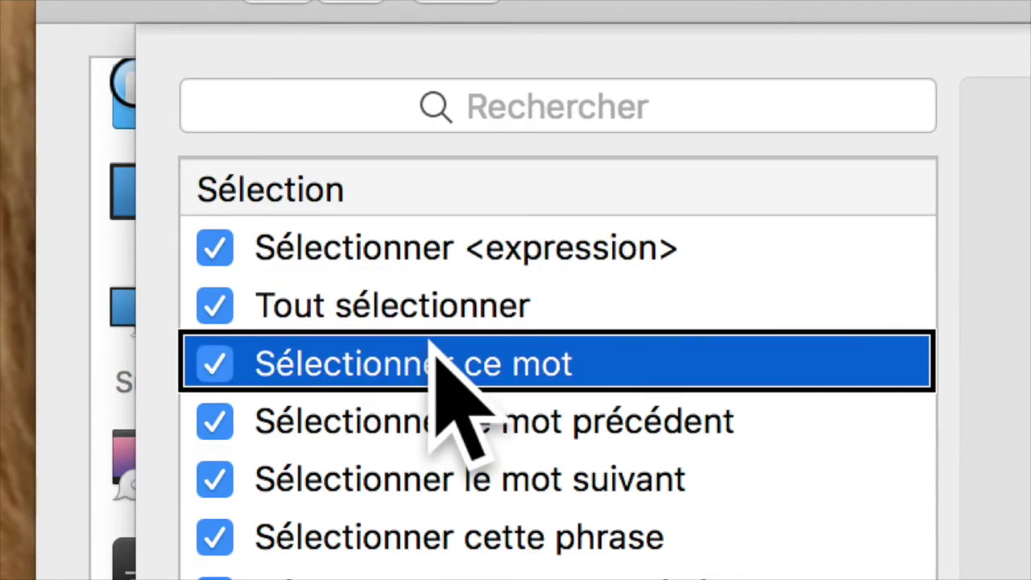
click(429, 399)
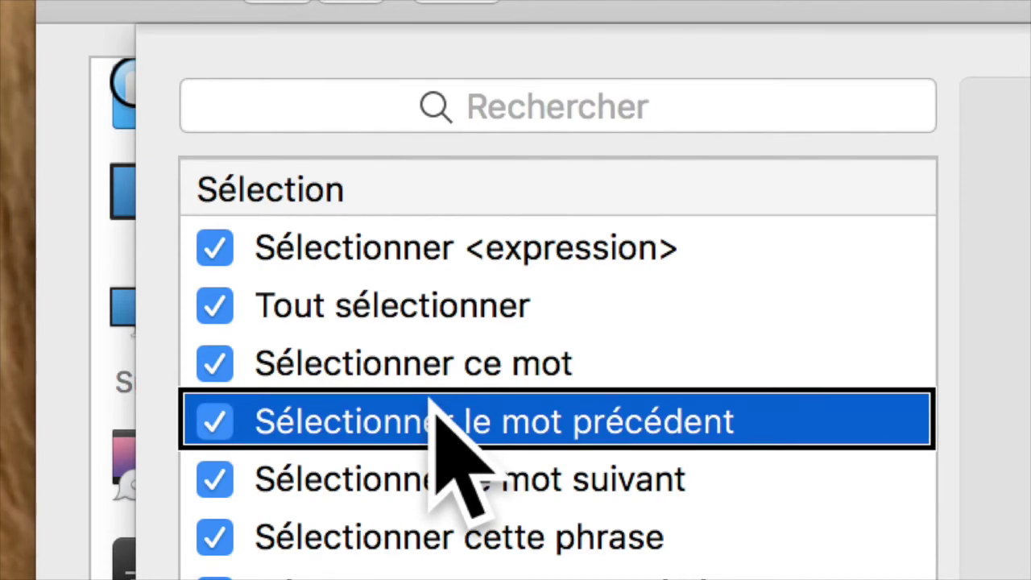
click(430, 456)
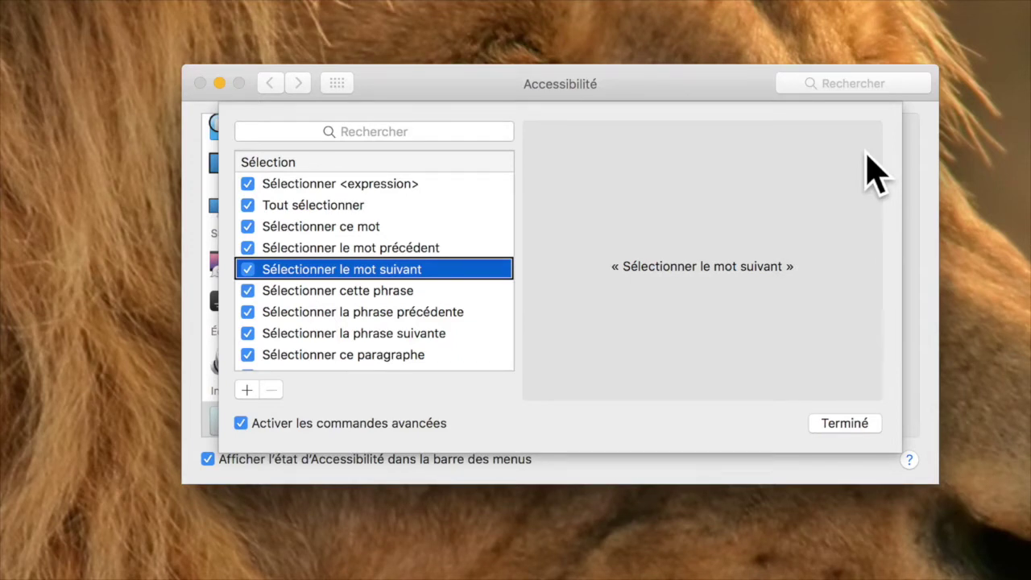
Add a user dictation command triggered by the spoken phrase "VoiceOver".
click(246, 390)
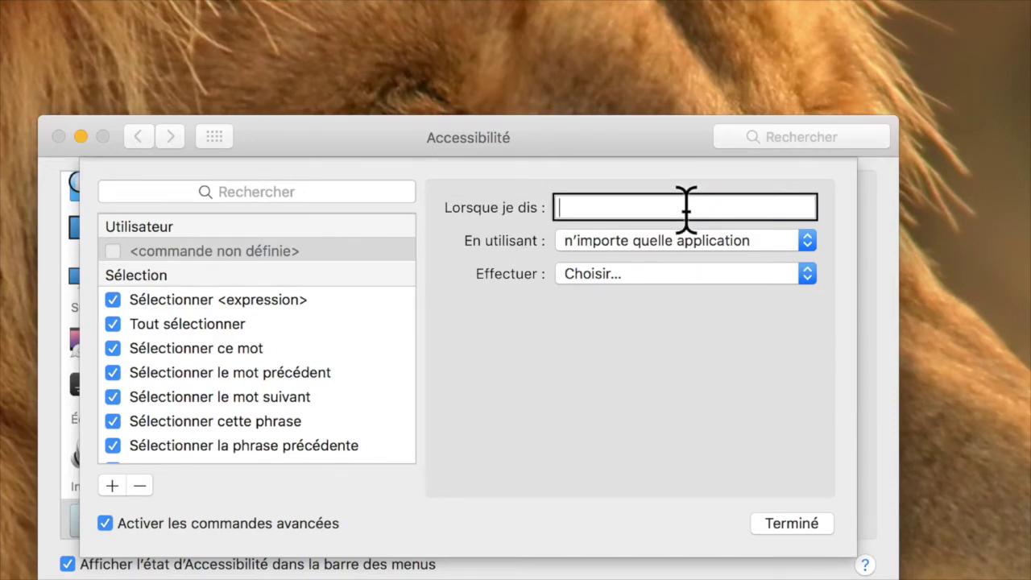
text(Voic)
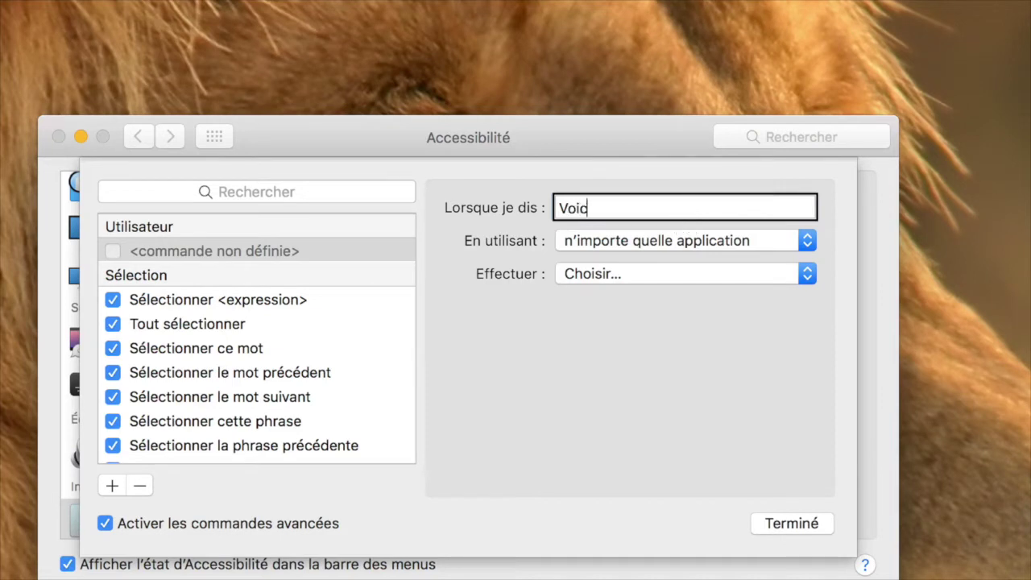
text(eOver)
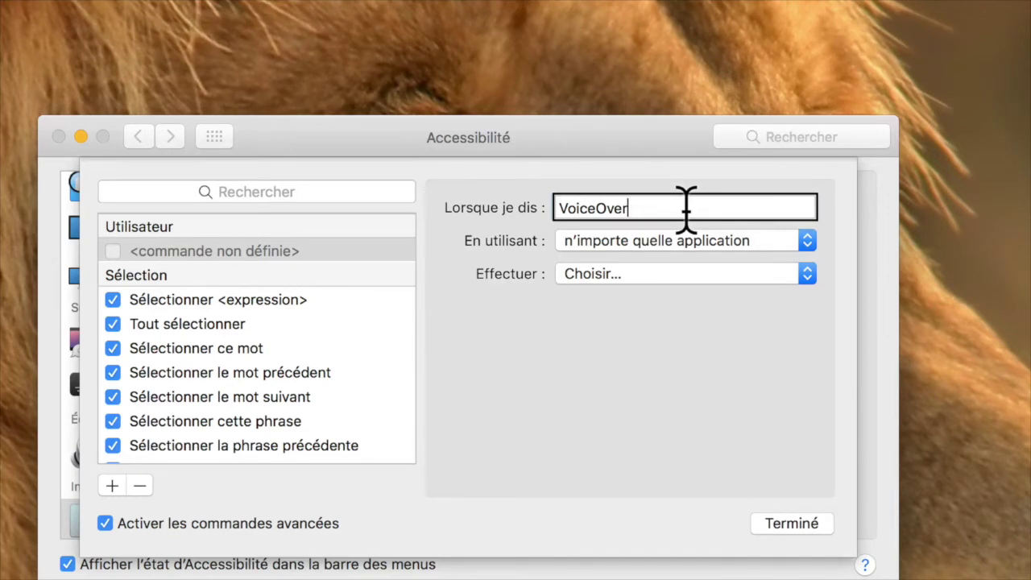
key(Return)
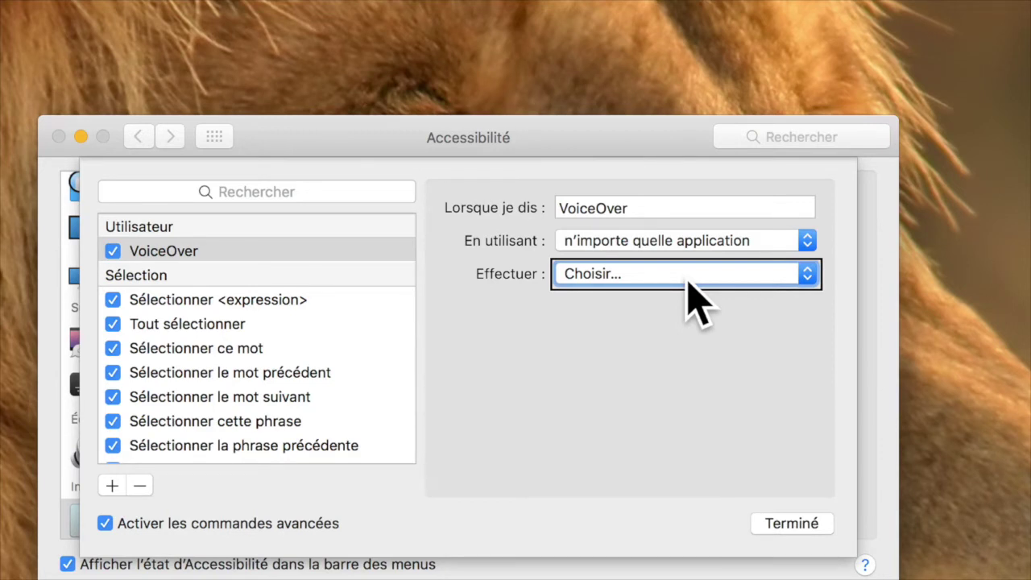
Assign the ⌘F5 keyboard shortcut as the action of the VoiceOver command and finish editing the commands.
click(687, 282)
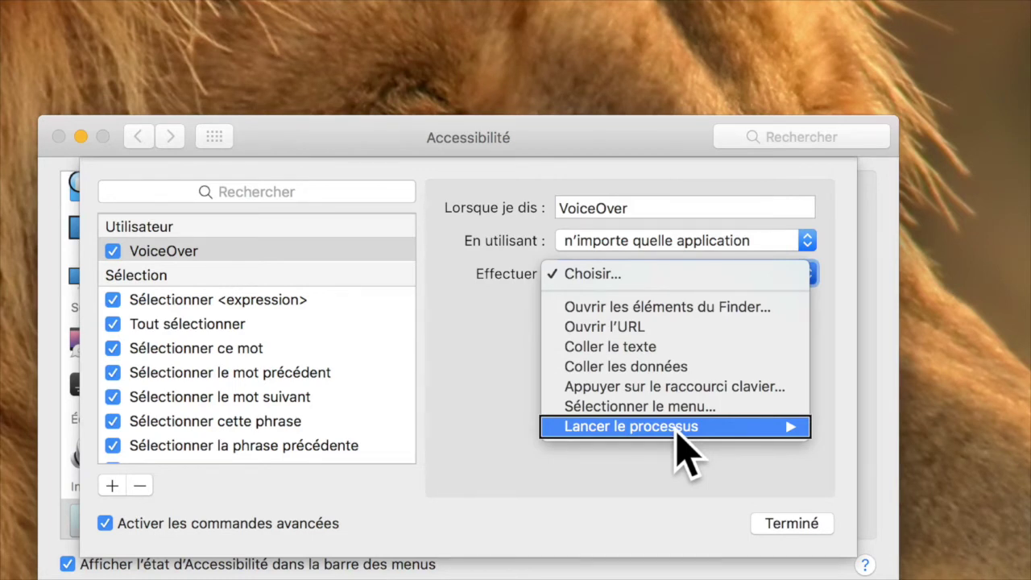
click(675, 387)
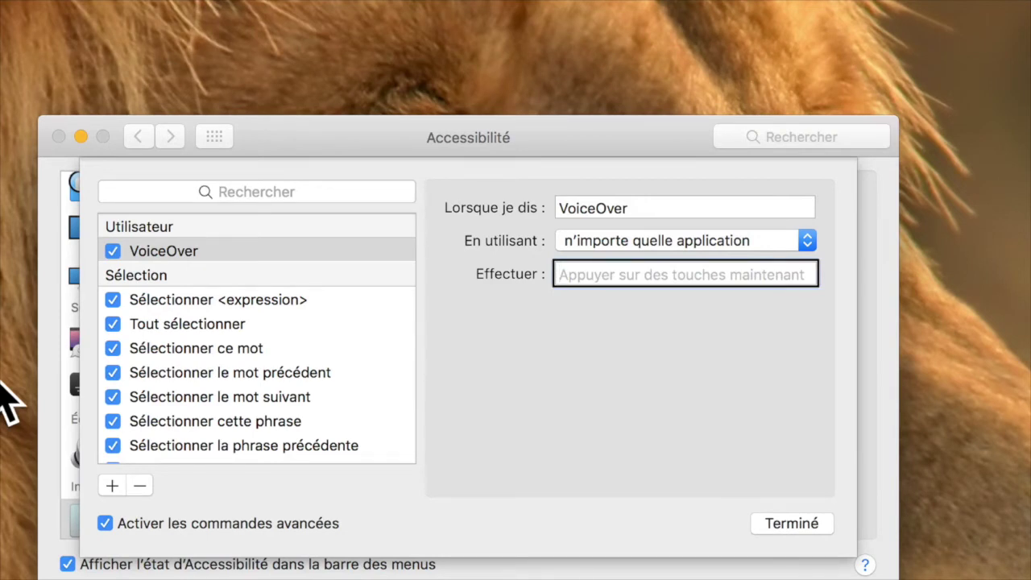
key(super+F5)
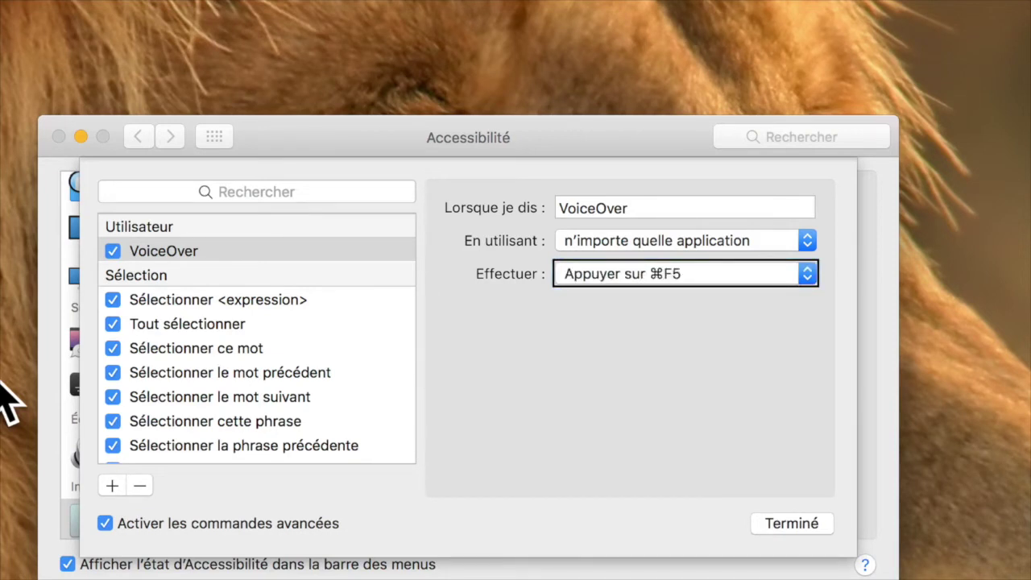
click(754, 531)
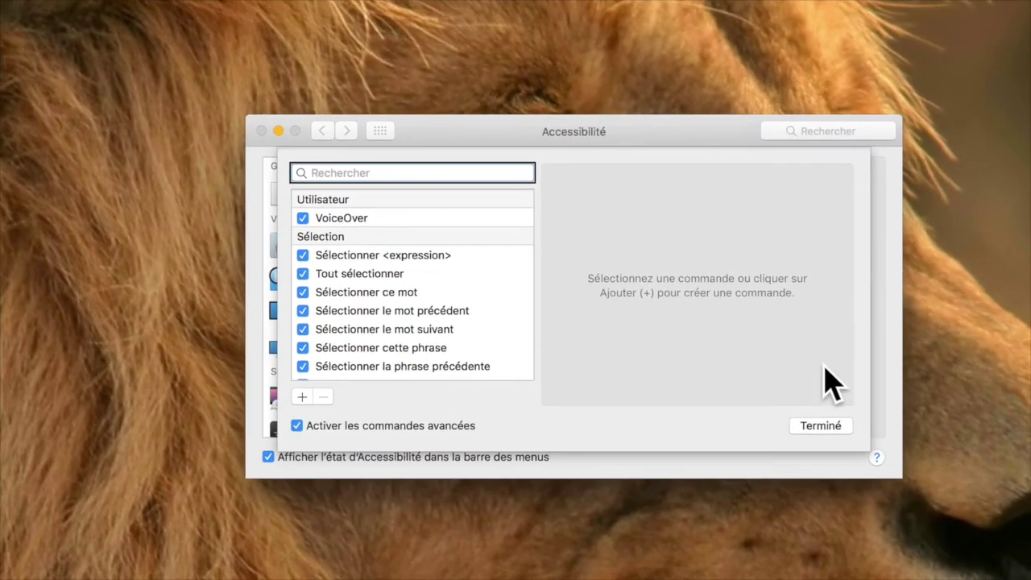
Add a second user dictation command triggered by the spoken phrase "désactiver VoiceOver".
click(303, 397)
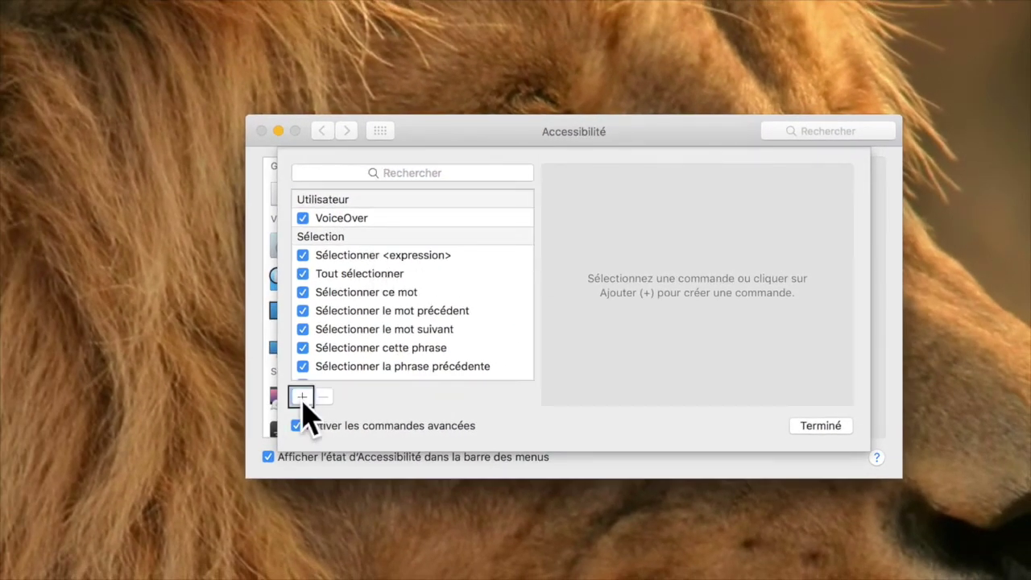
text(d)
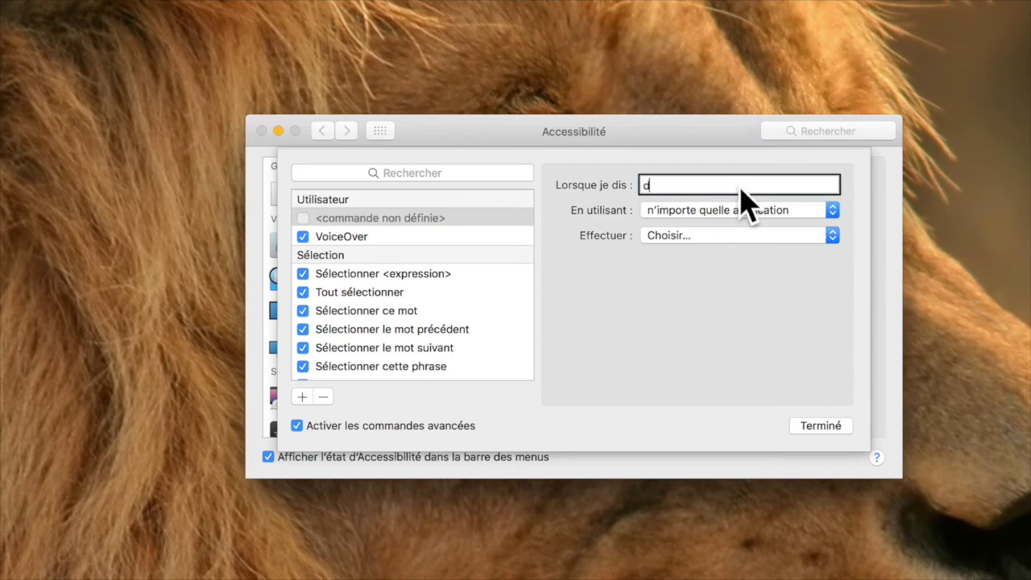
text(ésactiver VoiceOver)
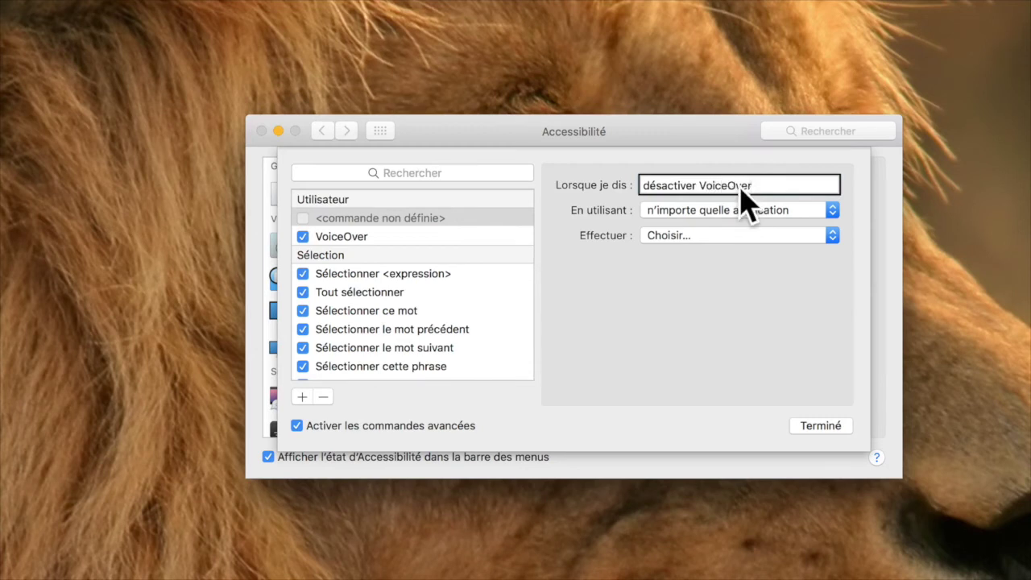
key(Tab)
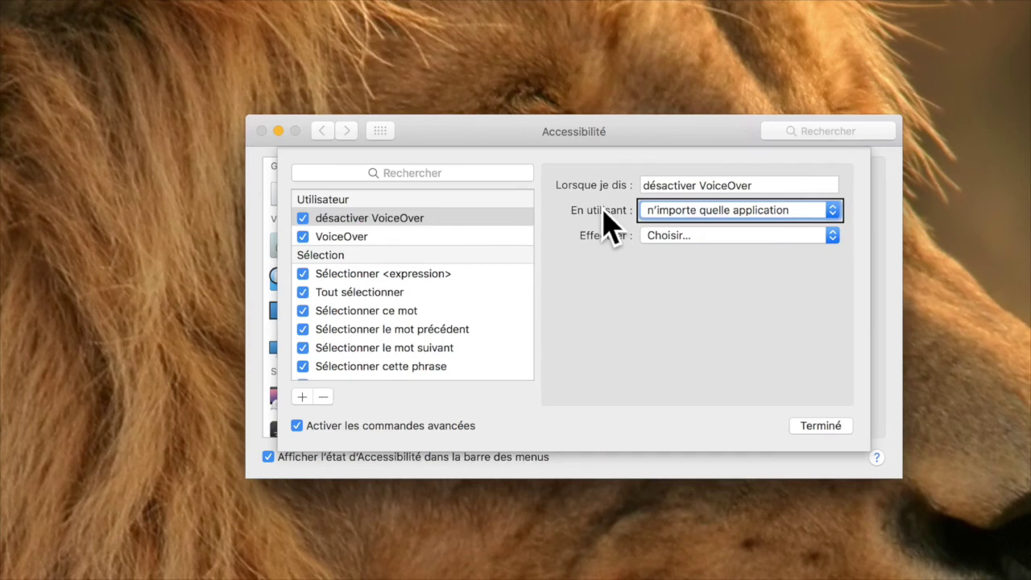
key(Tab)
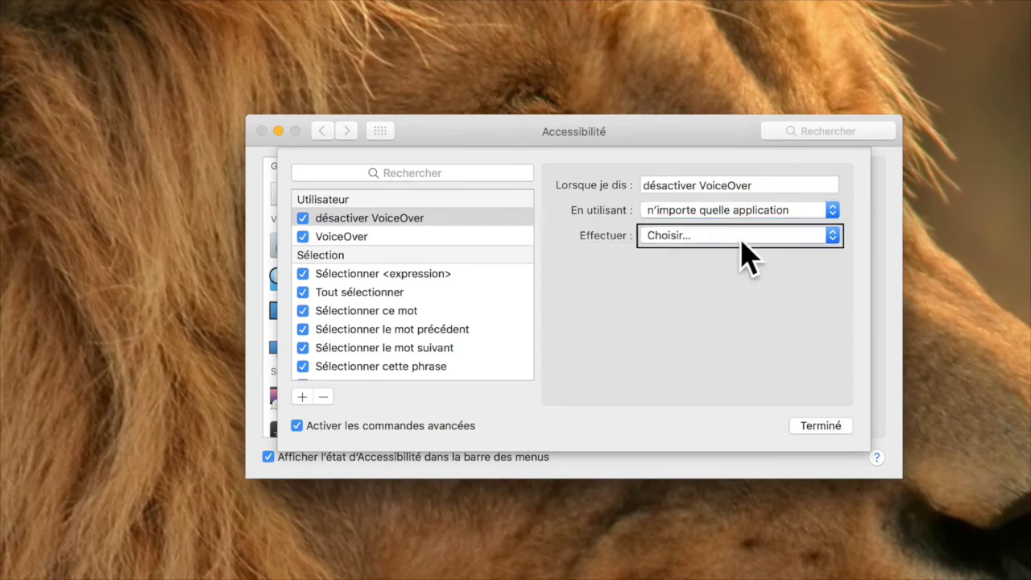
Make the "désactiver VoiceOver" command perform the ⌘F5 keyboard shortcut and close the command list.
click(735, 236)
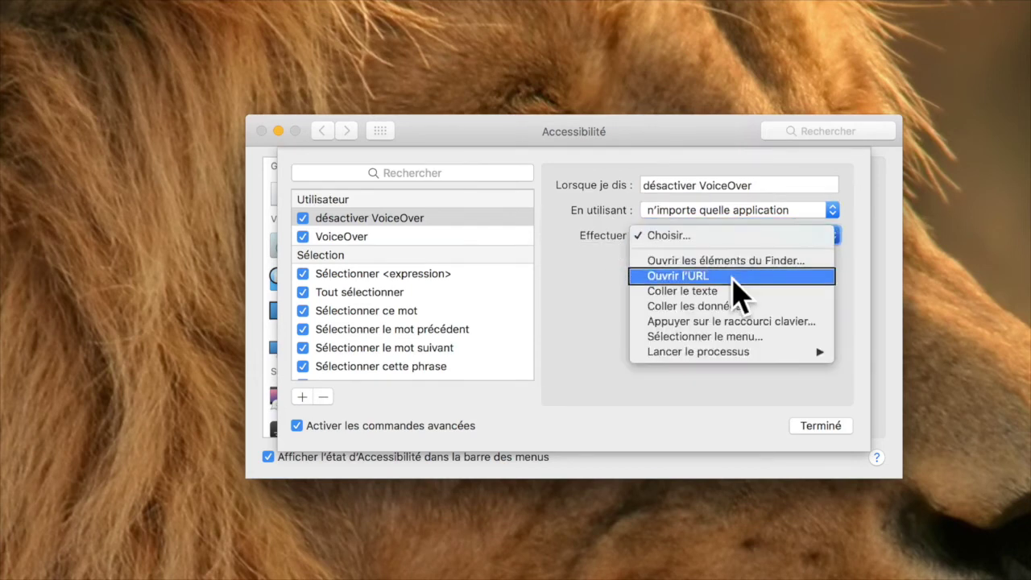
click(734, 323)
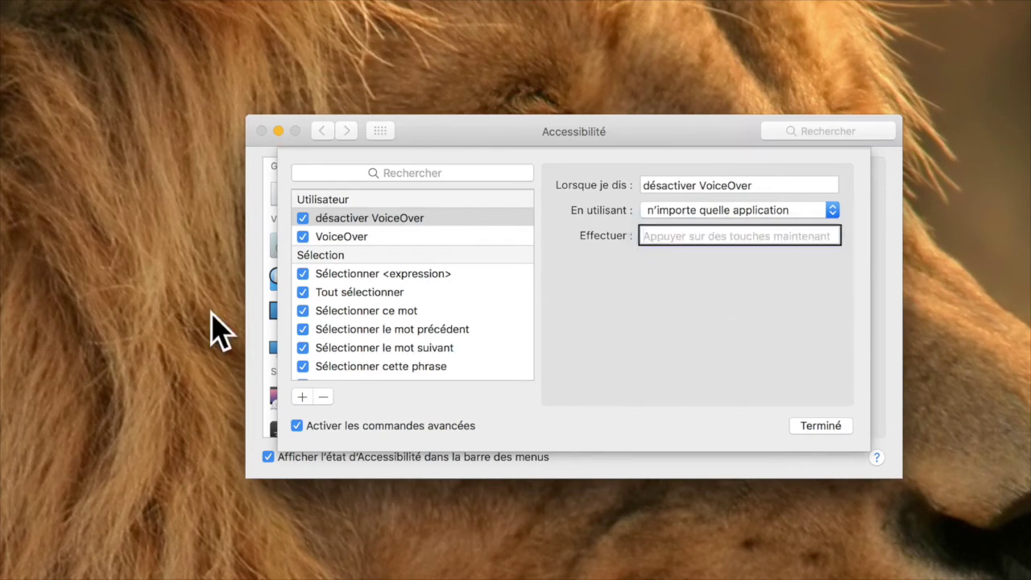
key(super+F5)
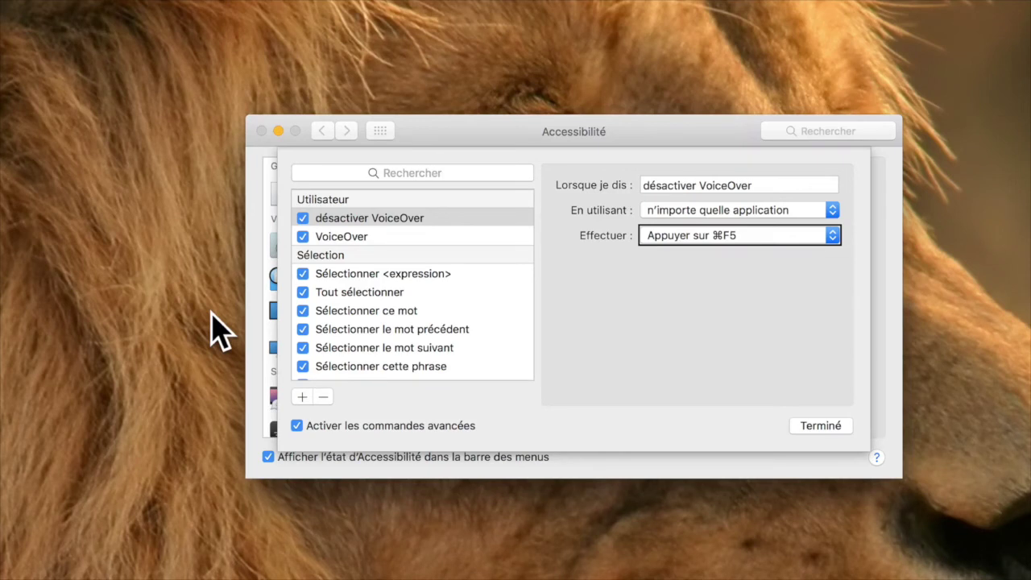
click(822, 429)
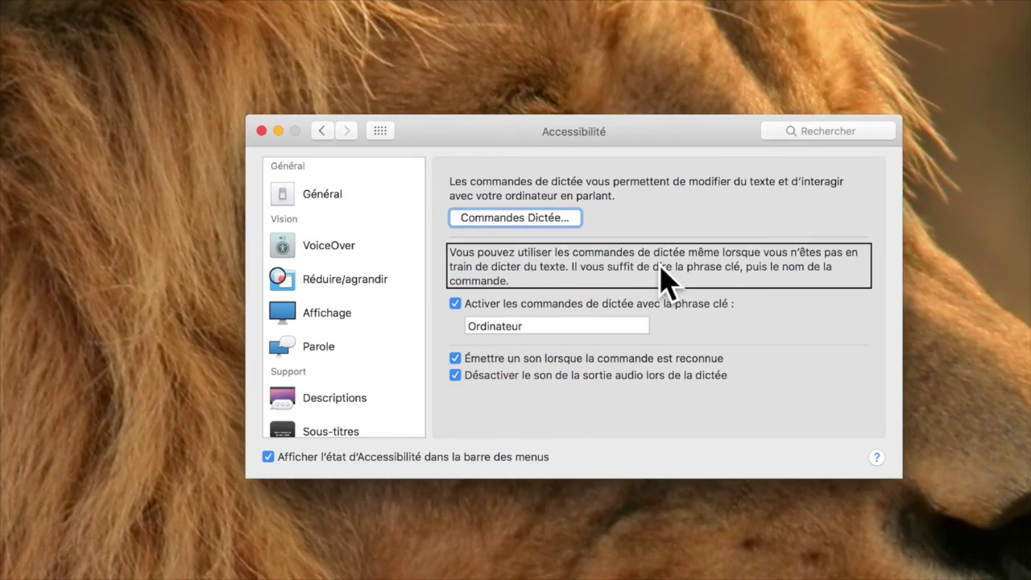
Check the key phrase field, and switch key-phrase activation of dictation commands off and back on.
double_click(495, 326)
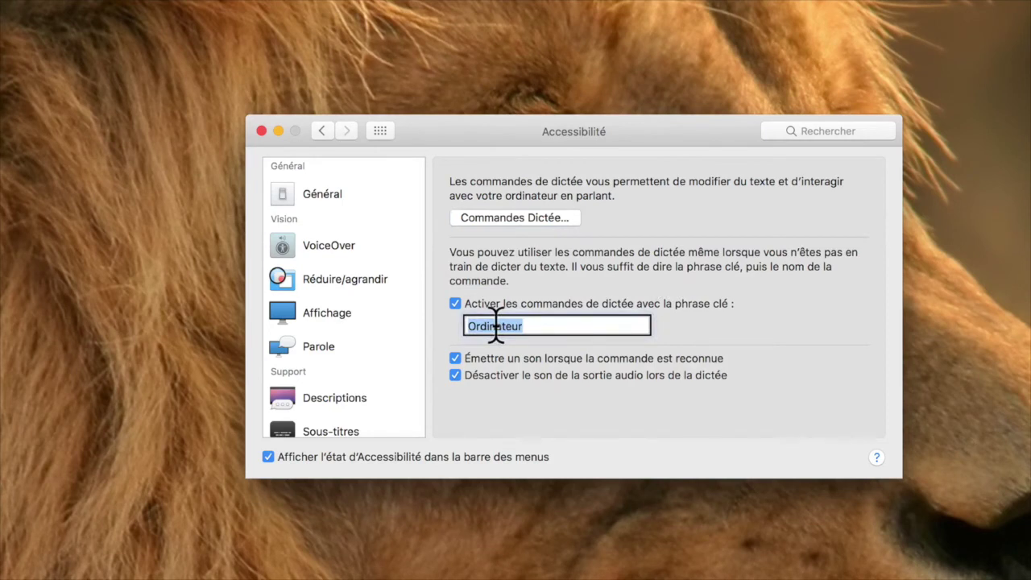
key(shift+Tab)
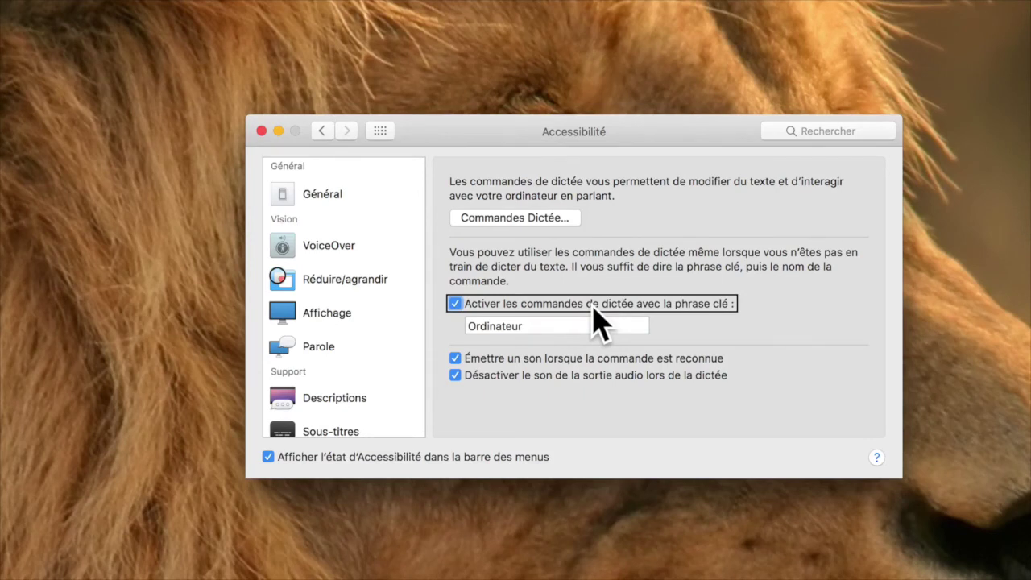
key(space)
key(space)
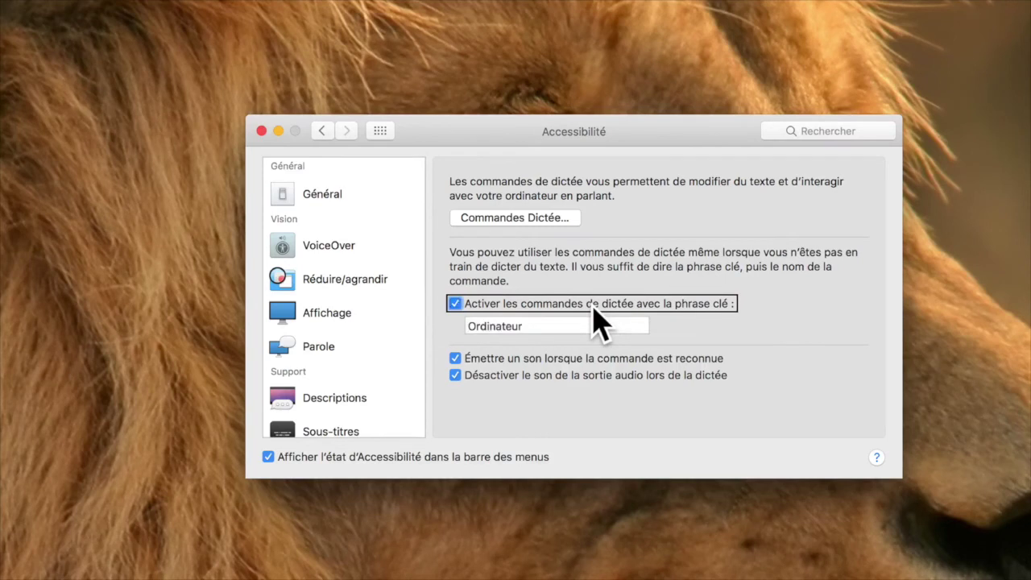